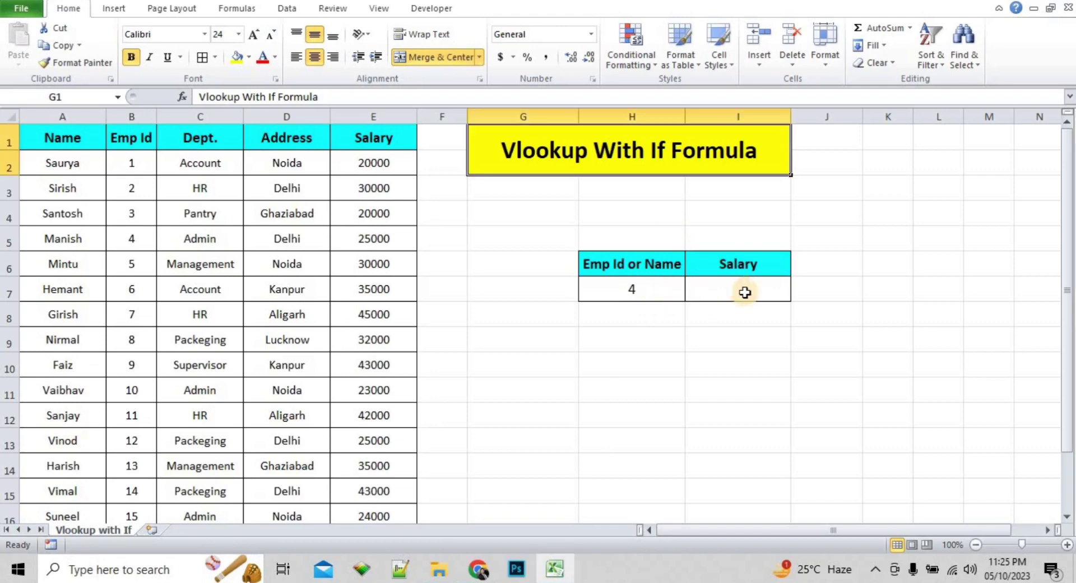
- Look over lookup cell H7 (ID 4) and select the Salary cell I7
{"action": "left_click", "coordinate": [656, 292]}
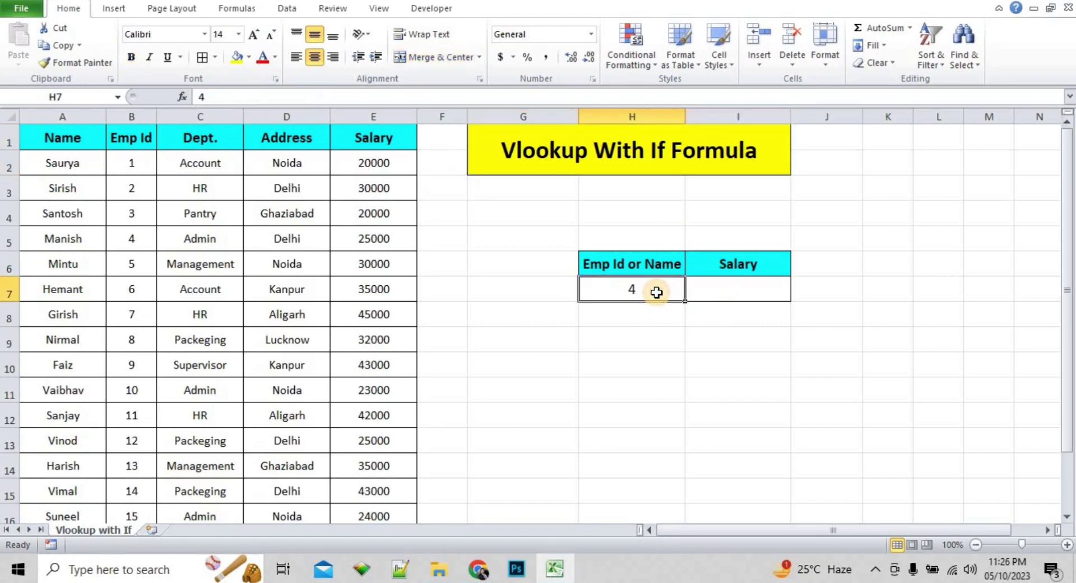
{"action": "left_click", "coordinate": [710, 292]}
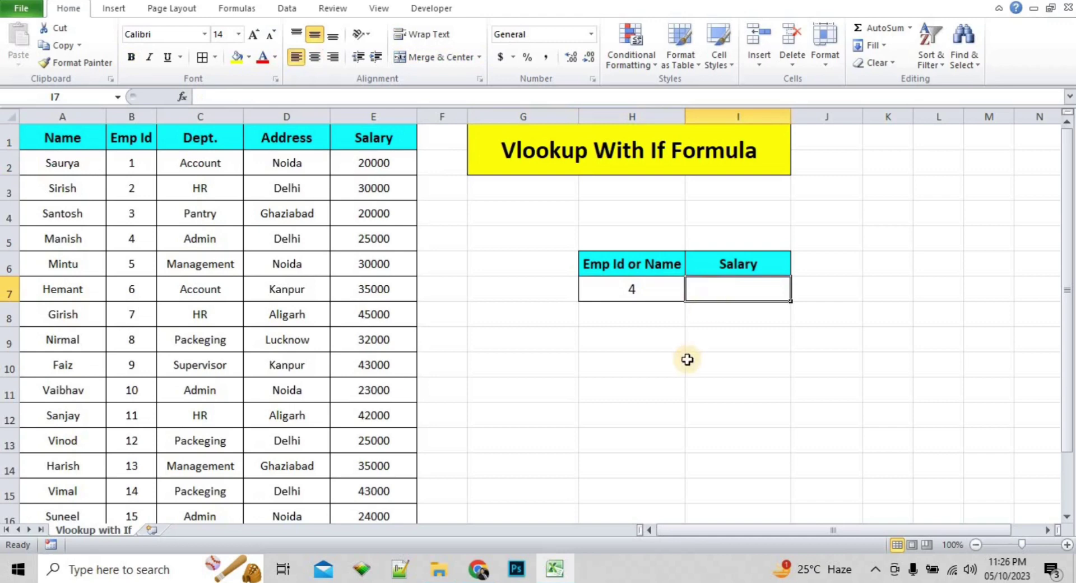
{"action": "left_click", "coordinate": [635, 339]}
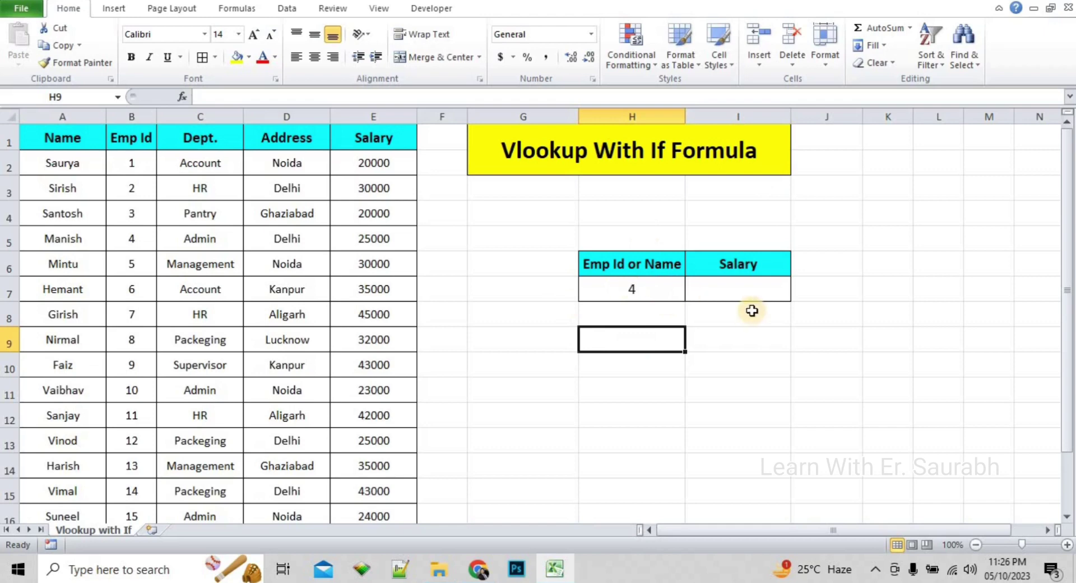
{"action": "left_click", "coordinate": [749, 289]}
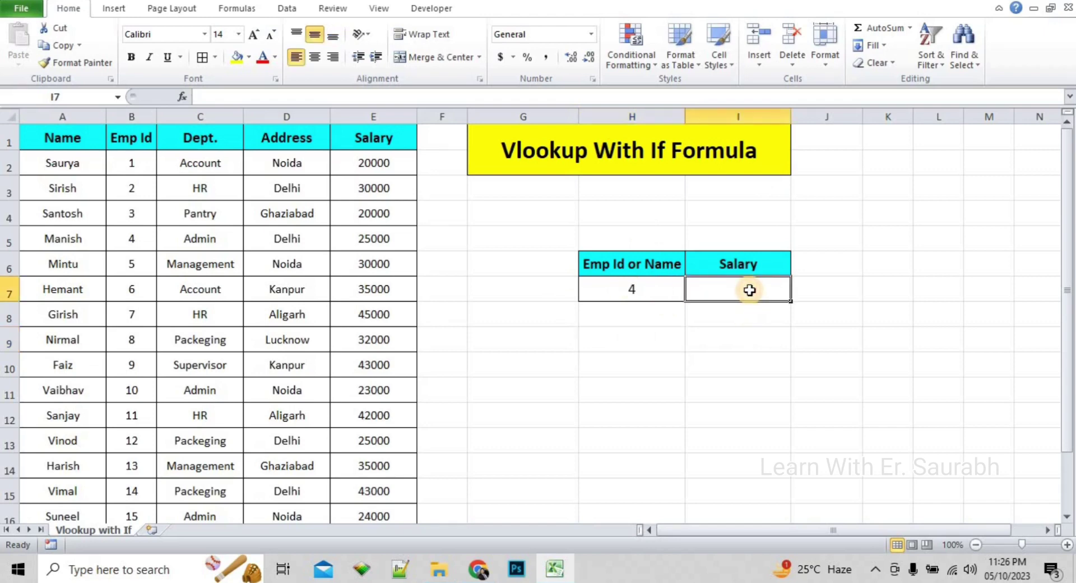
{"action": "left_click", "coordinate": [652, 292]}
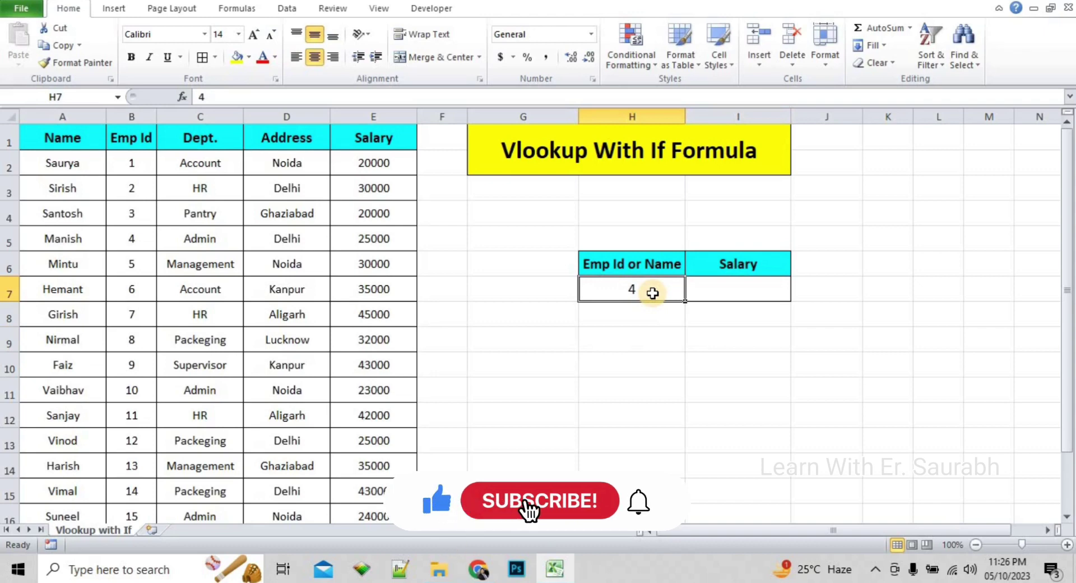
{"action": "left_click", "coordinate": [718, 289]}
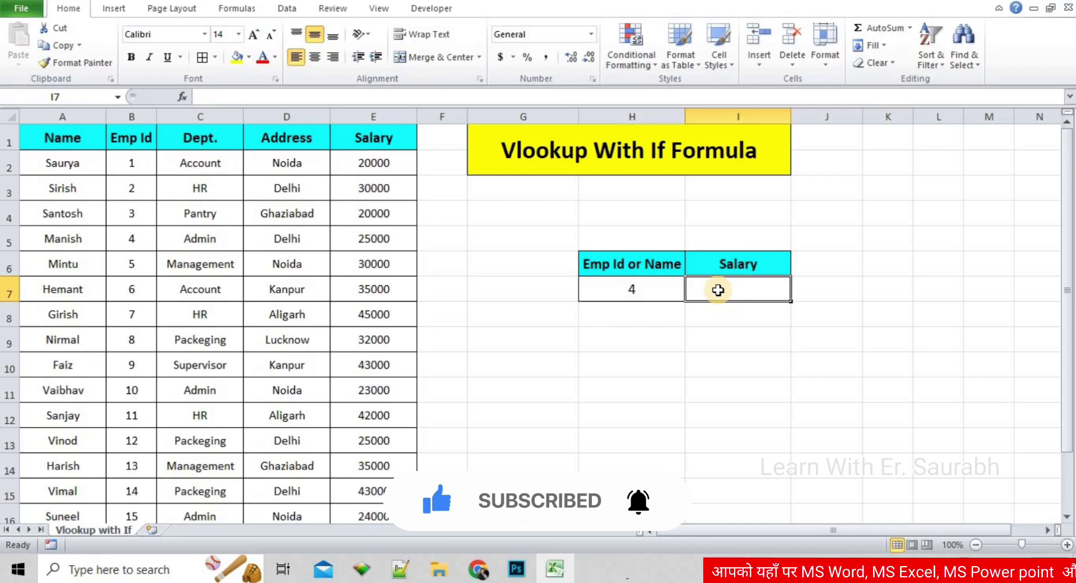
- Begin I7's formula with =IF(ISTEXT(H7), to test whether H7 holds text
{"action": "type", "text": "="}
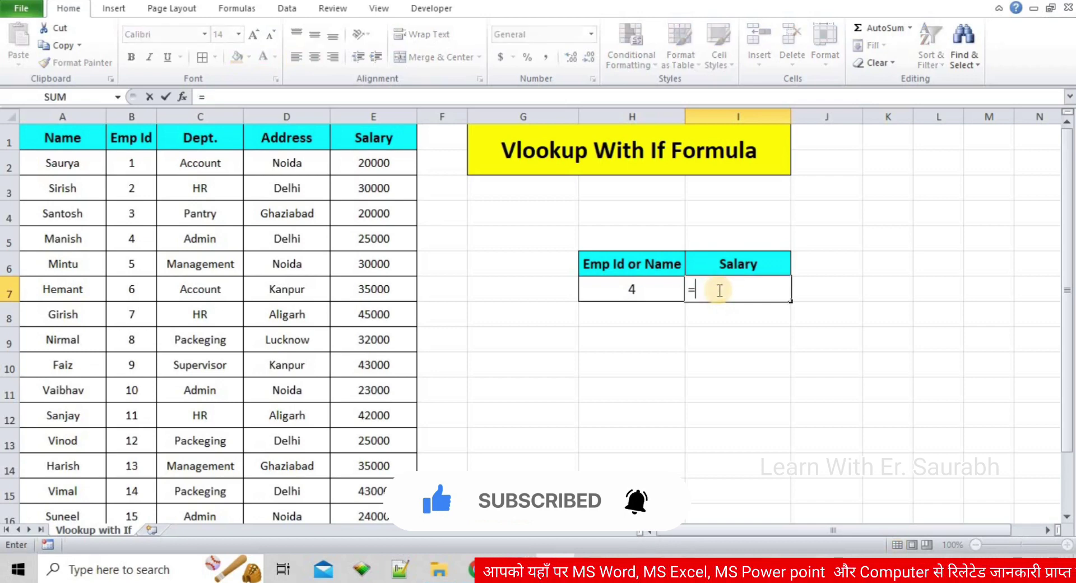
{"action": "type", "text": "if"}
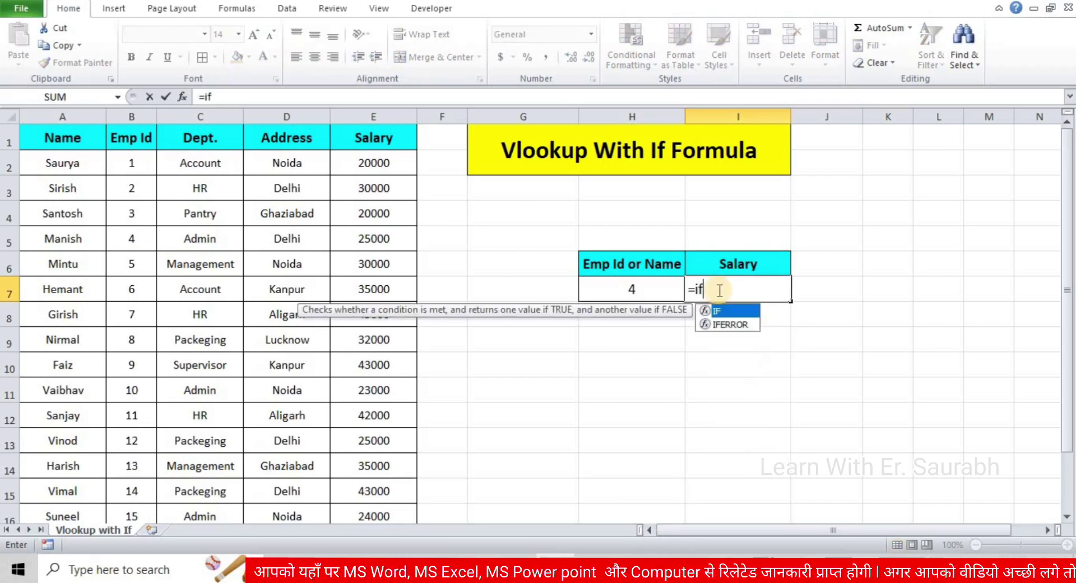
{"action": "key", "text": "Tab"}
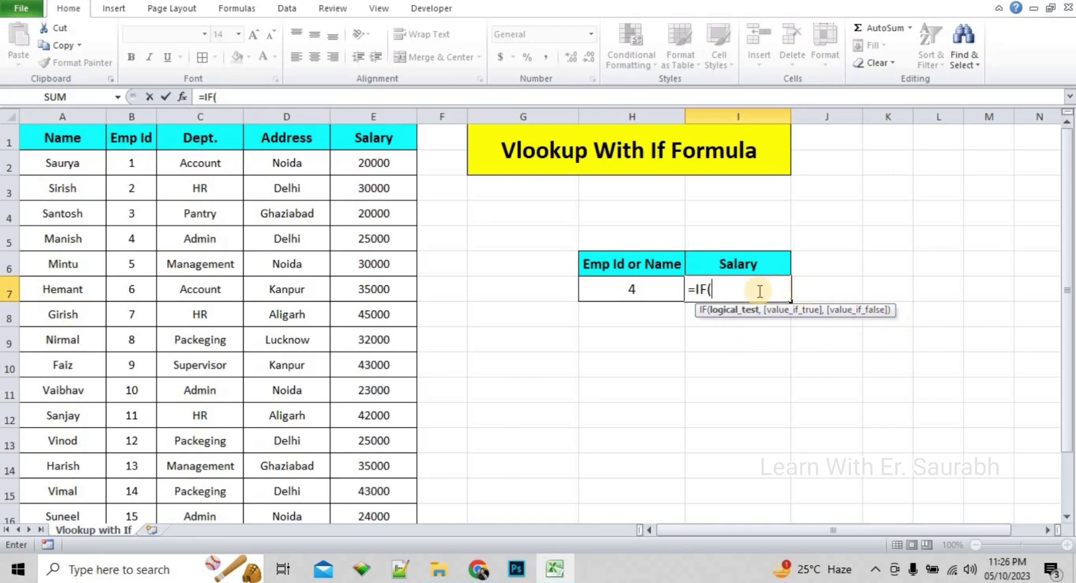
{"action": "type", "text": "i"}
{"action": "type", "text": "ste"}
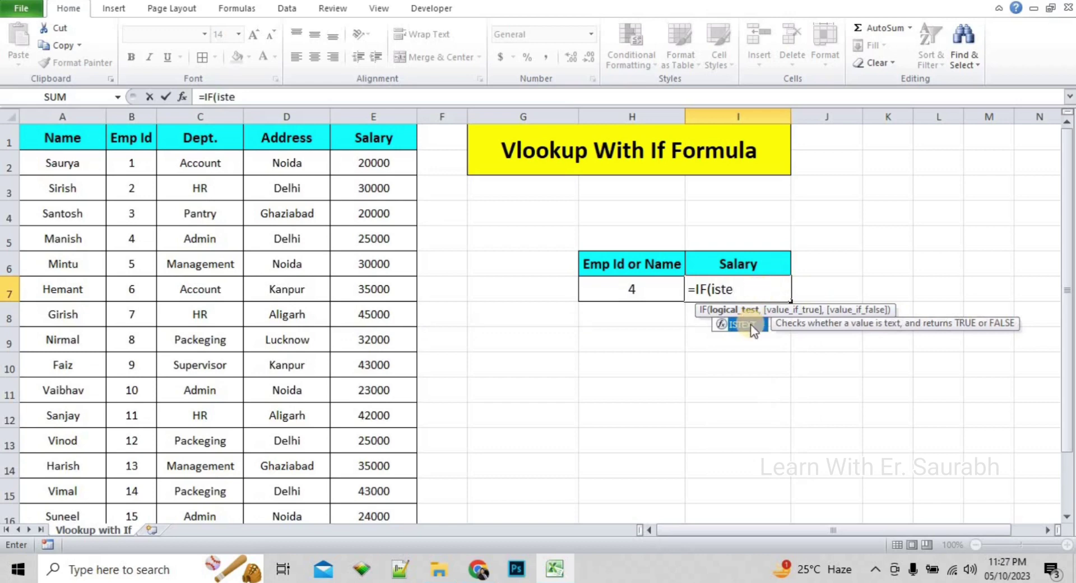
{"action": "double_click", "coordinate": [751, 324]}
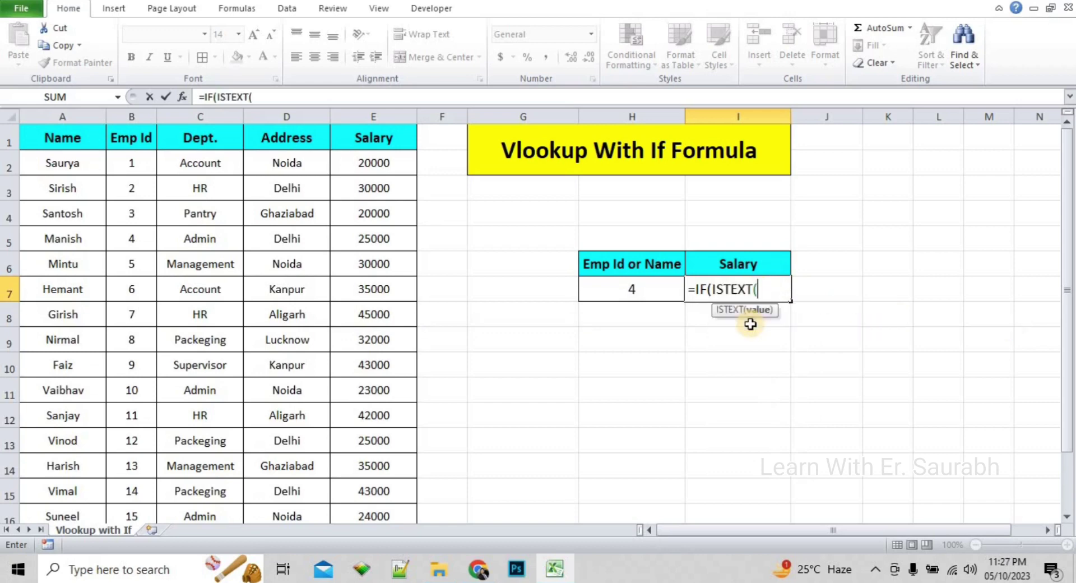
{"action": "left_click", "coordinate": [648, 289]}
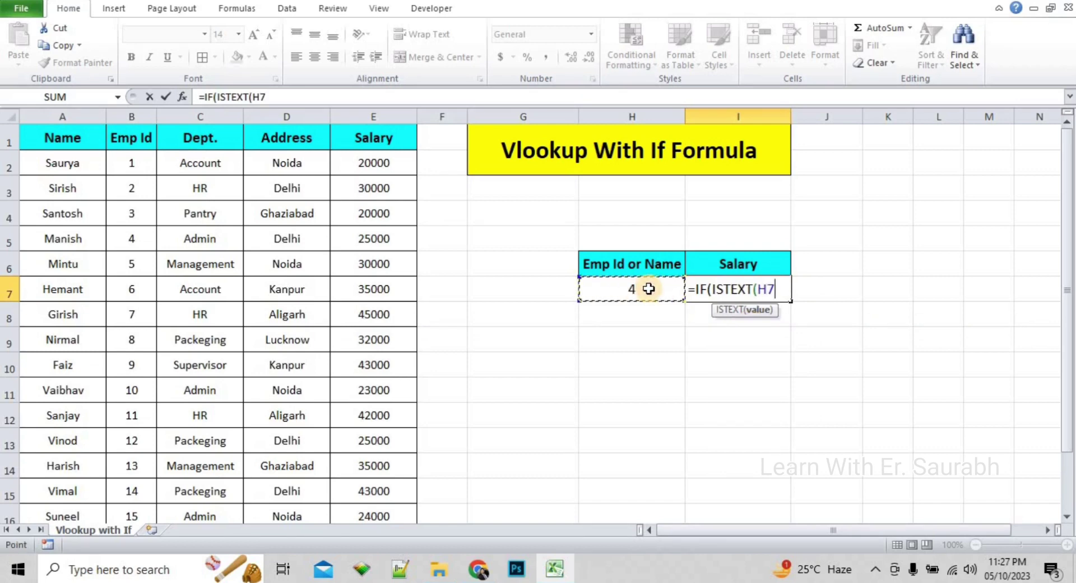
{"action": "type", "text": ")"}
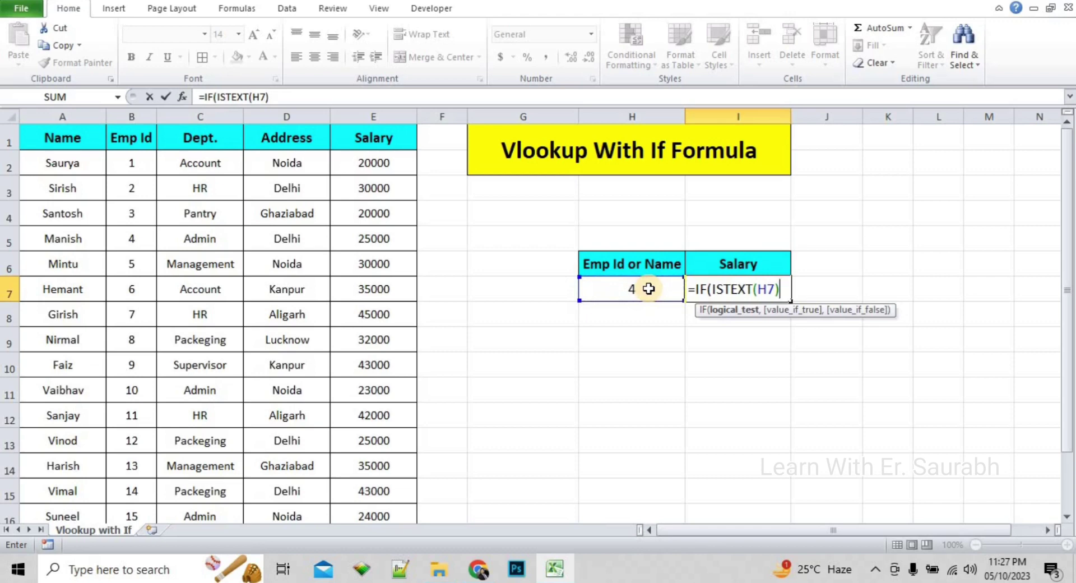
{"action": "type", "text": ","}
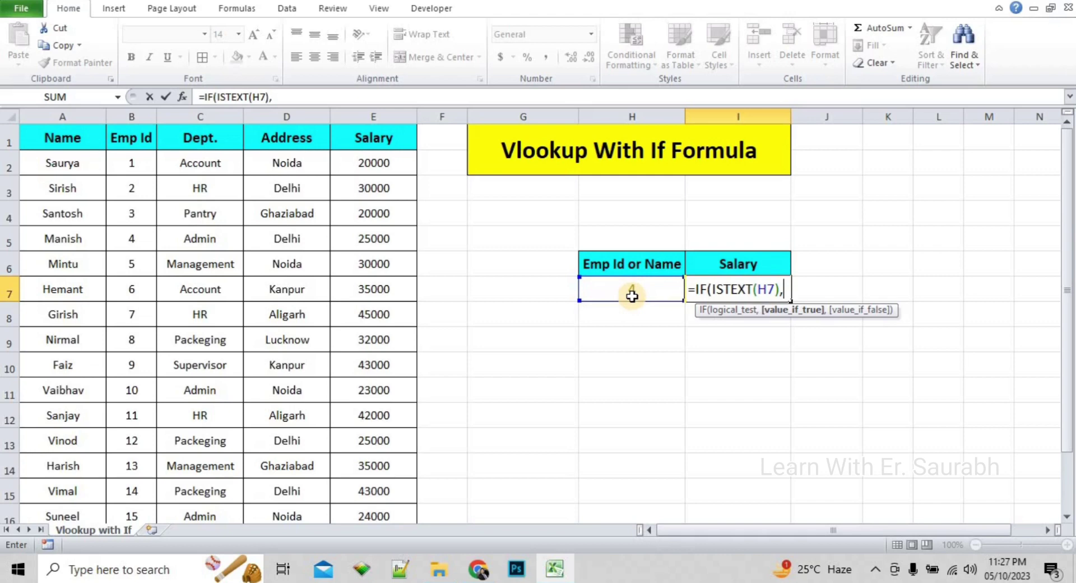
- Add VLOOKUP(H7,A1:E16,5,0) as the true branch and start the false branch with vlo
{"action": "type", "text": "vl"}
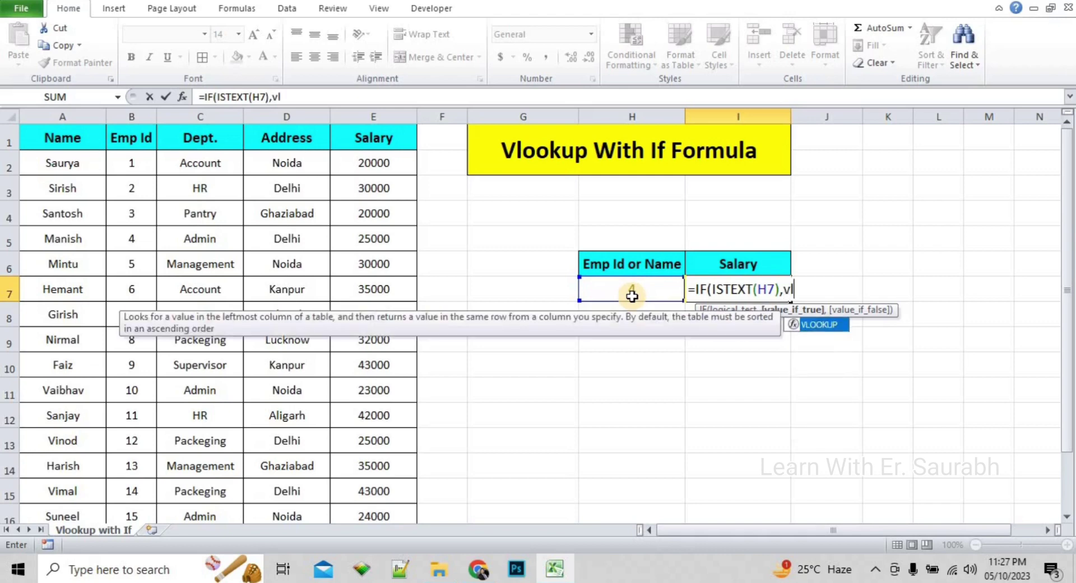
{"action": "type", "text": "ook"}
{"action": "key", "text": "Tab"}
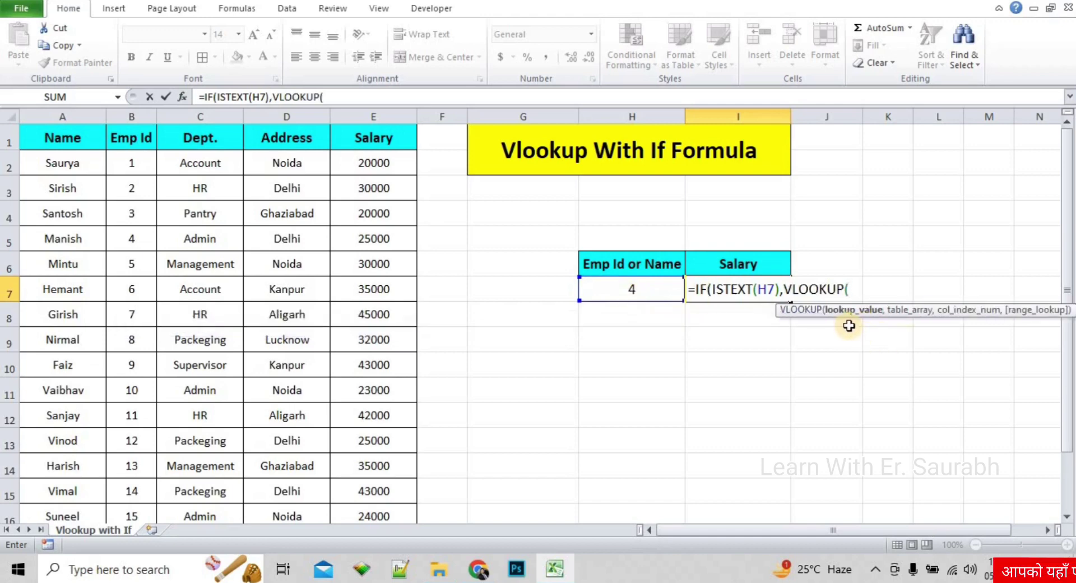
{"action": "left_click", "coordinate": [654, 290]}
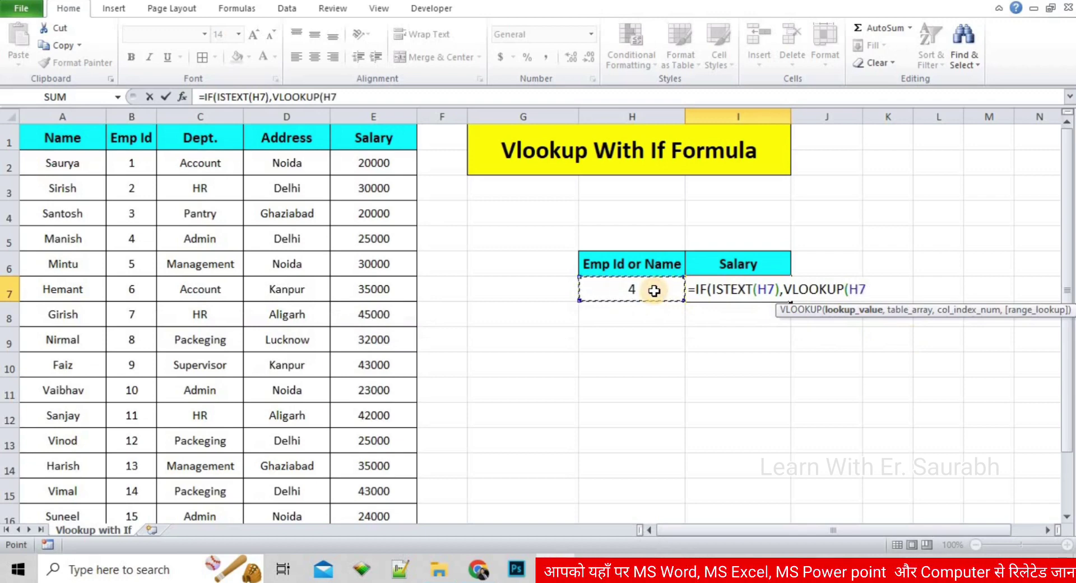
{"action": "type", "text": ","}
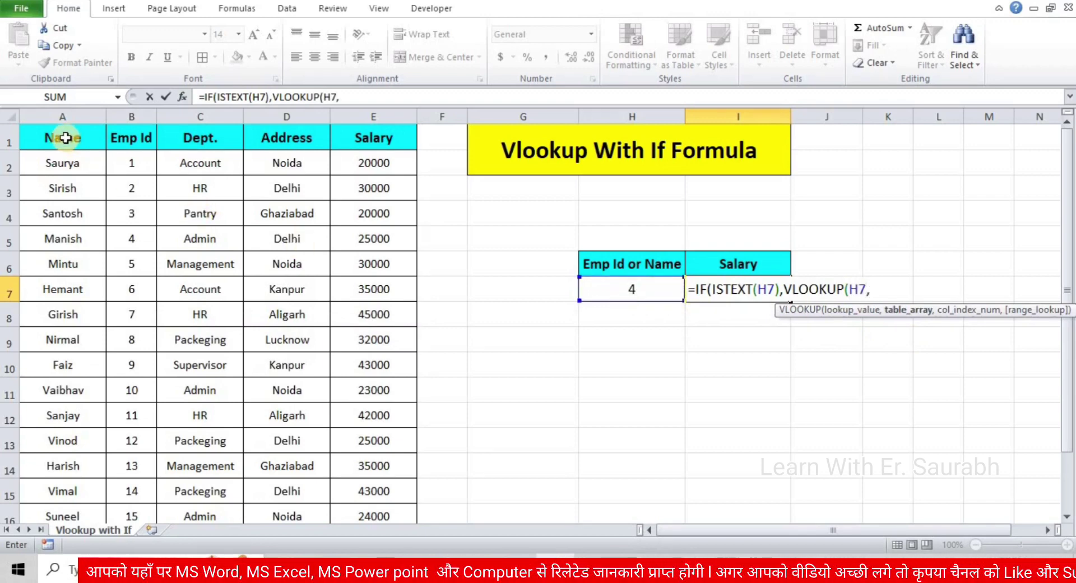
{"action": "mouse_move", "coordinate": [67, 137]}
{"action": "left_mouse_down"}
{"action": "mouse_move", "coordinate": [342, 373]}
{"action": "mouse_move", "coordinate": [371, 515]}
{"action": "left_mouse_up"}
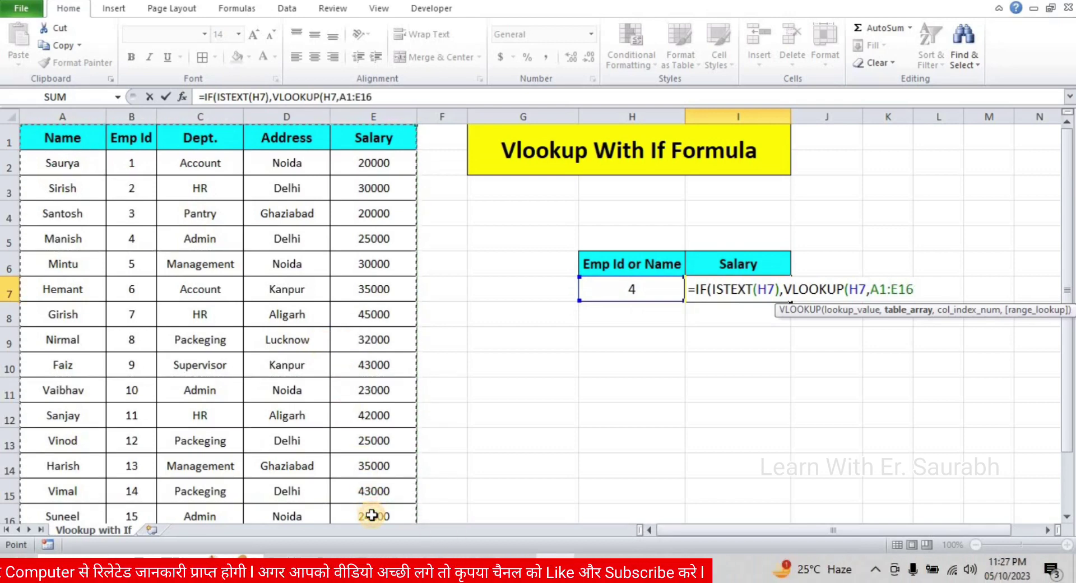
{"action": "type", "text": ","}
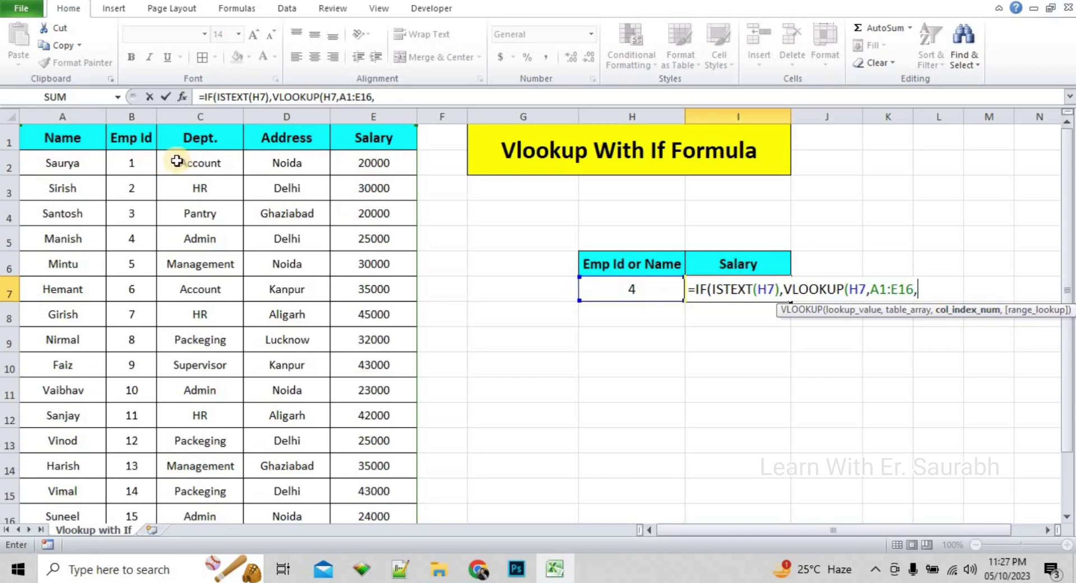
{"action": "type", "text": "5"}
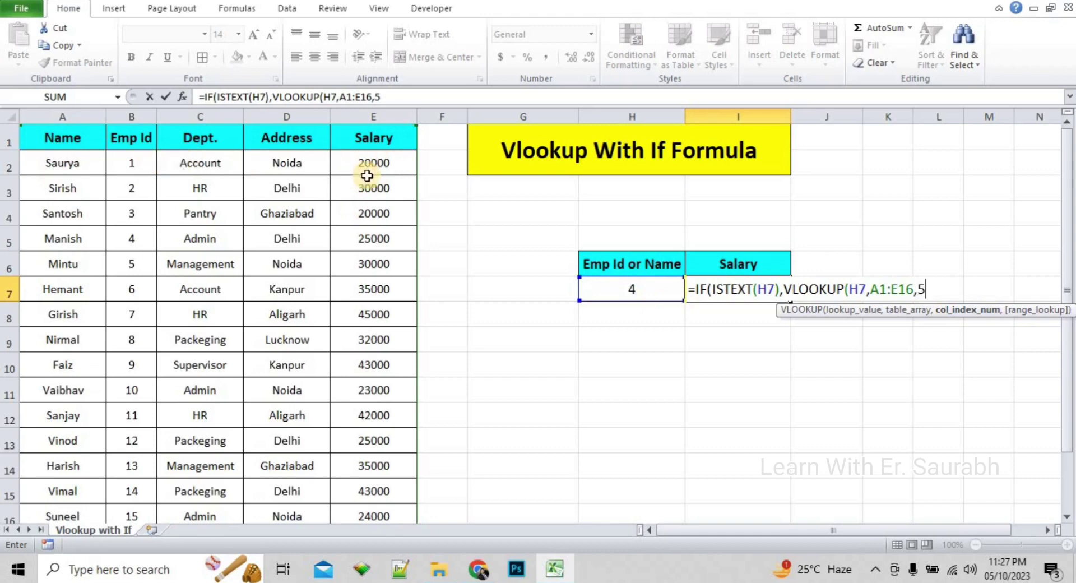
{"action": "type", "text": ","}
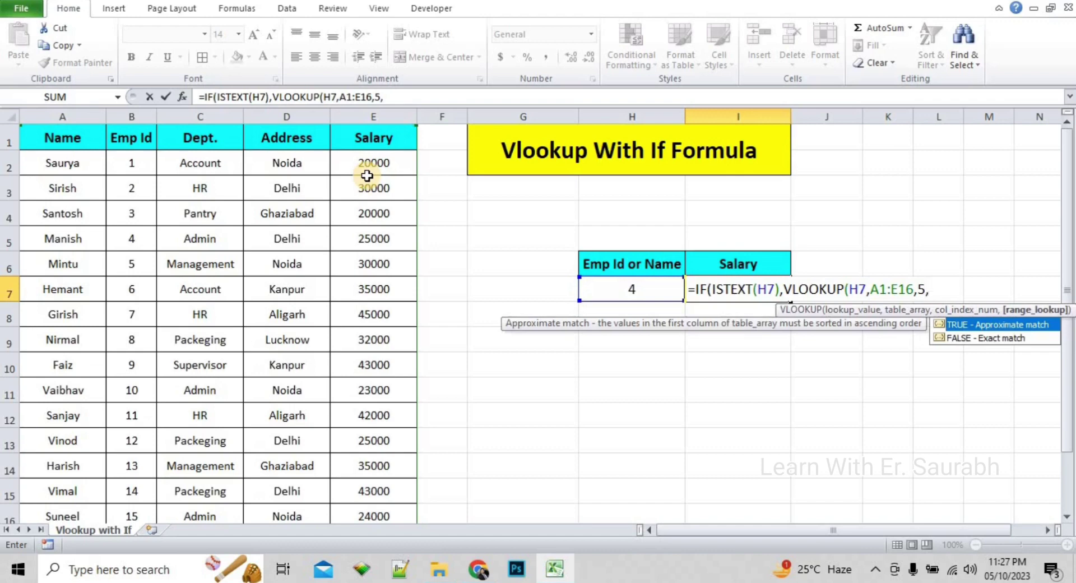
{"action": "type", "text": "0"}
{"action": "type", "text": ")"}
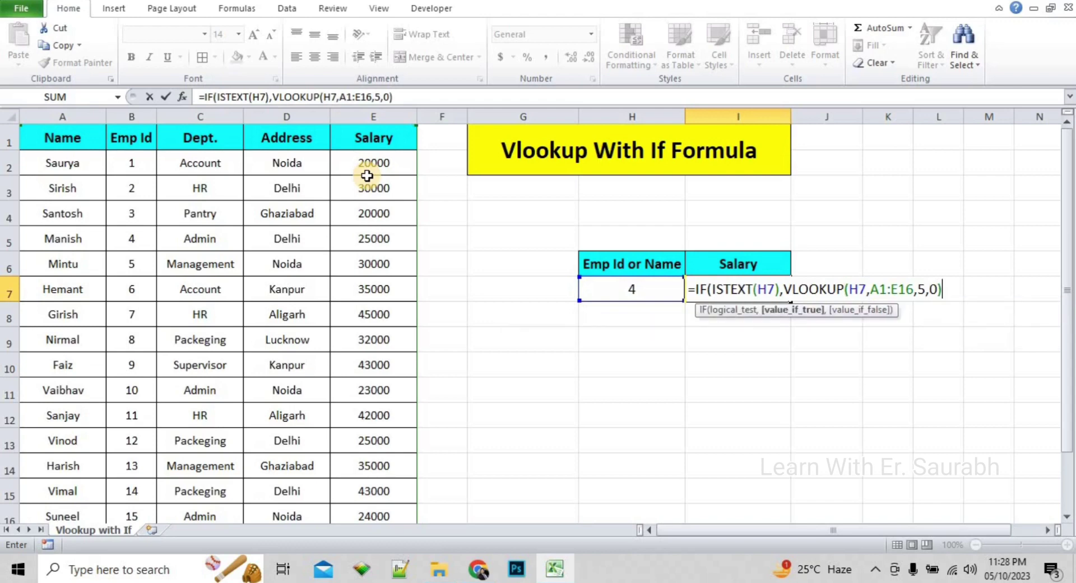
{"action": "type", "text": ","}
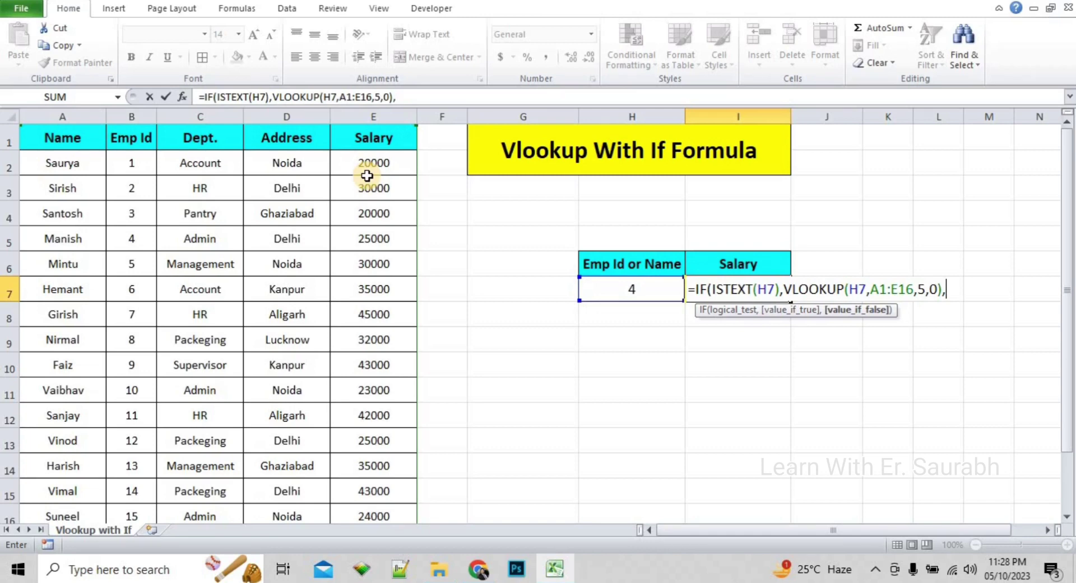
{"action": "type", "text": "v"}
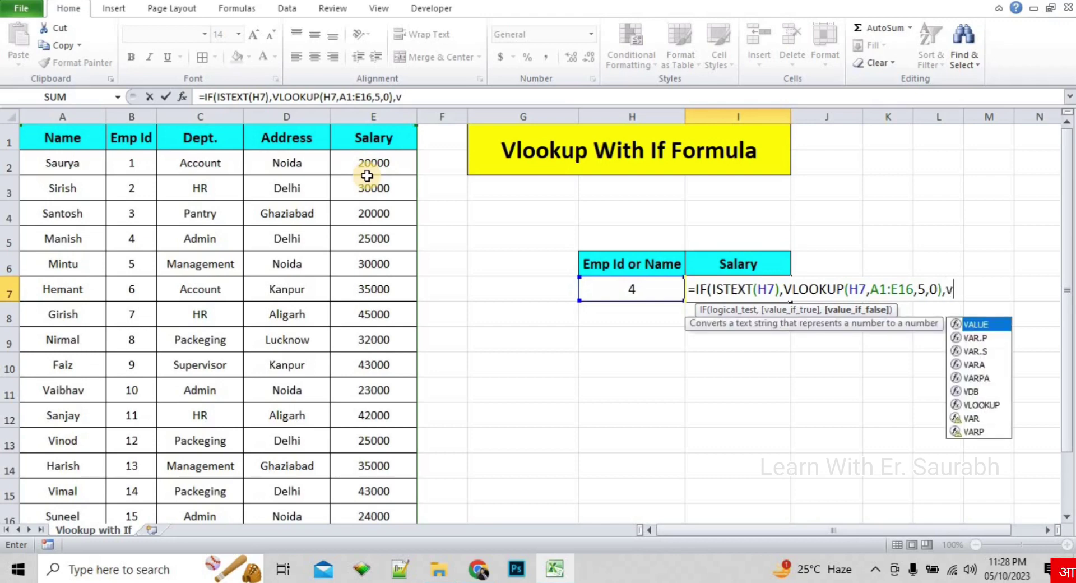
{"action": "type", "text": "loo"}
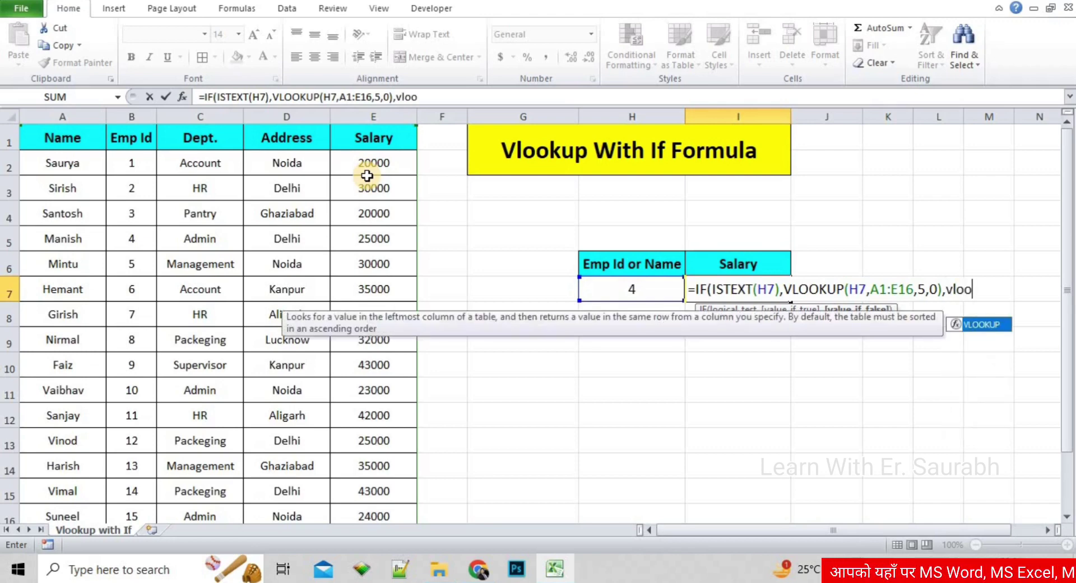
- Finish with false branch VLOOKUP(H7,B1:E16,4,0) and enter the formula, showing 25000 for ID 4
{"action": "key", "text": "Tab"}
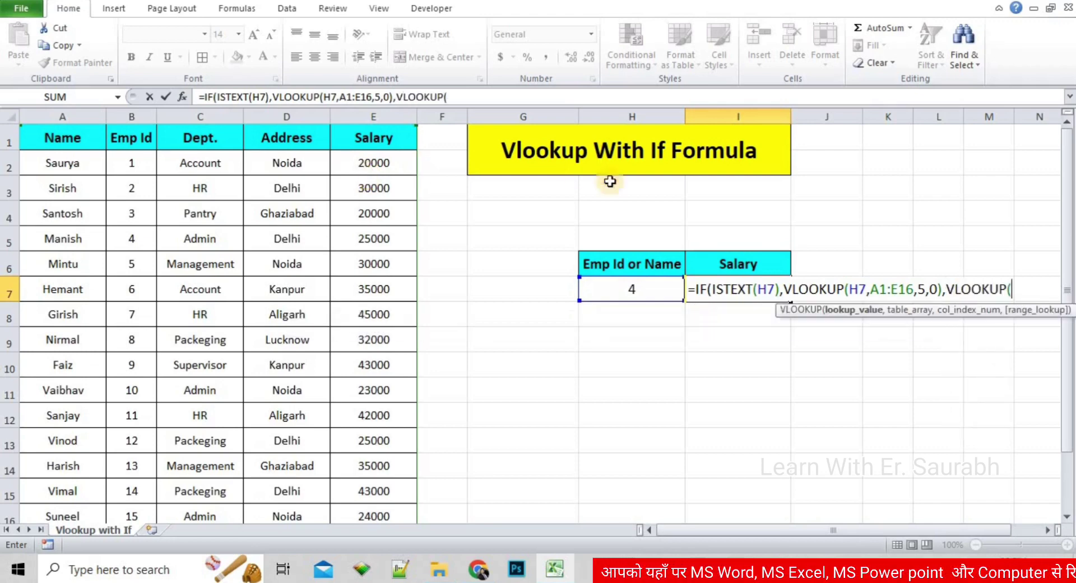
{"action": "left_click", "coordinate": [653, 287]}
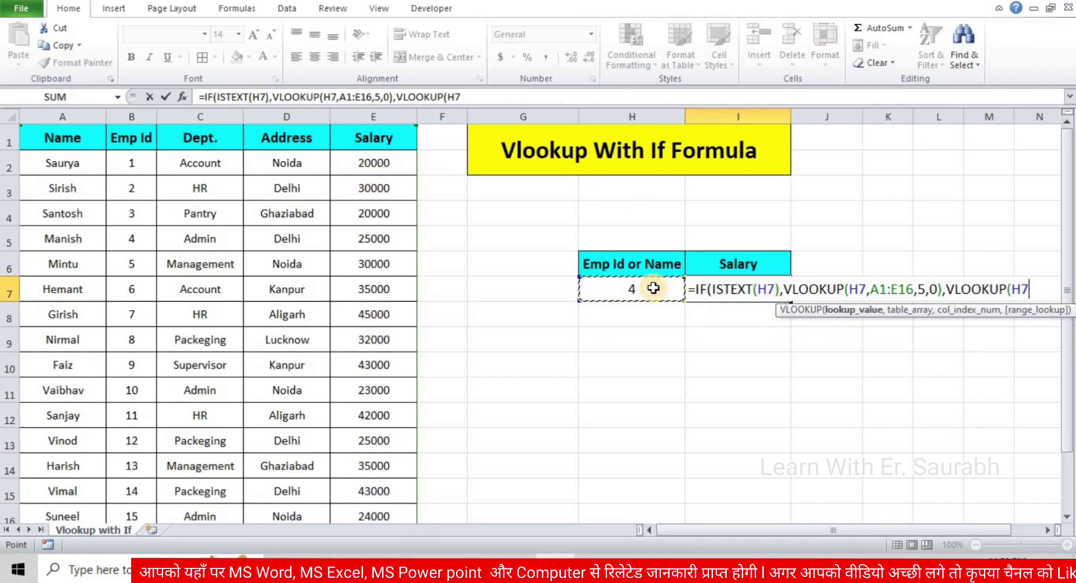
{"action": "type", "text": ","}
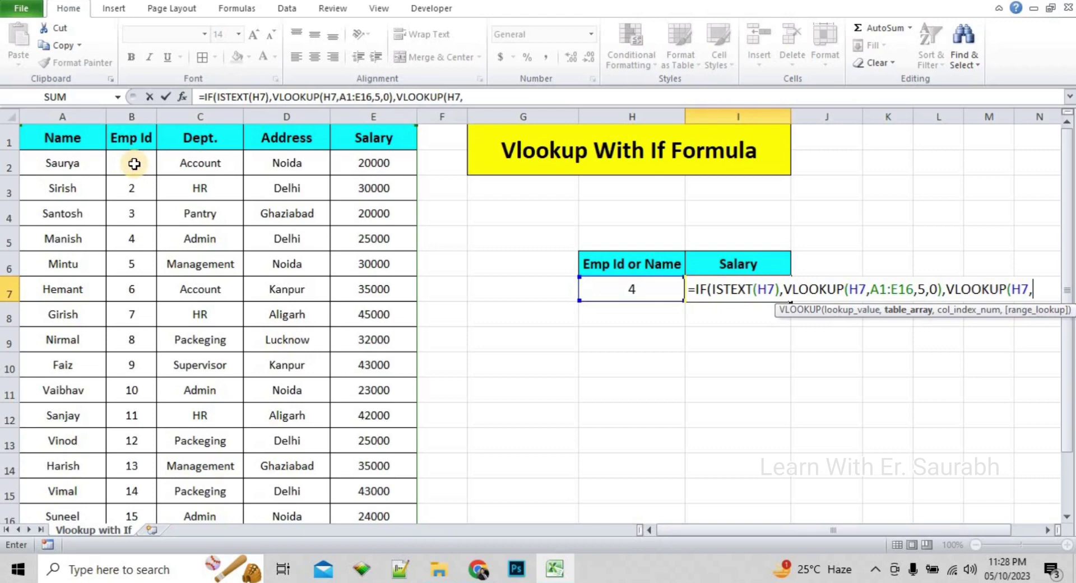
{"action": "left_click", "coordinate": [131, 138]}
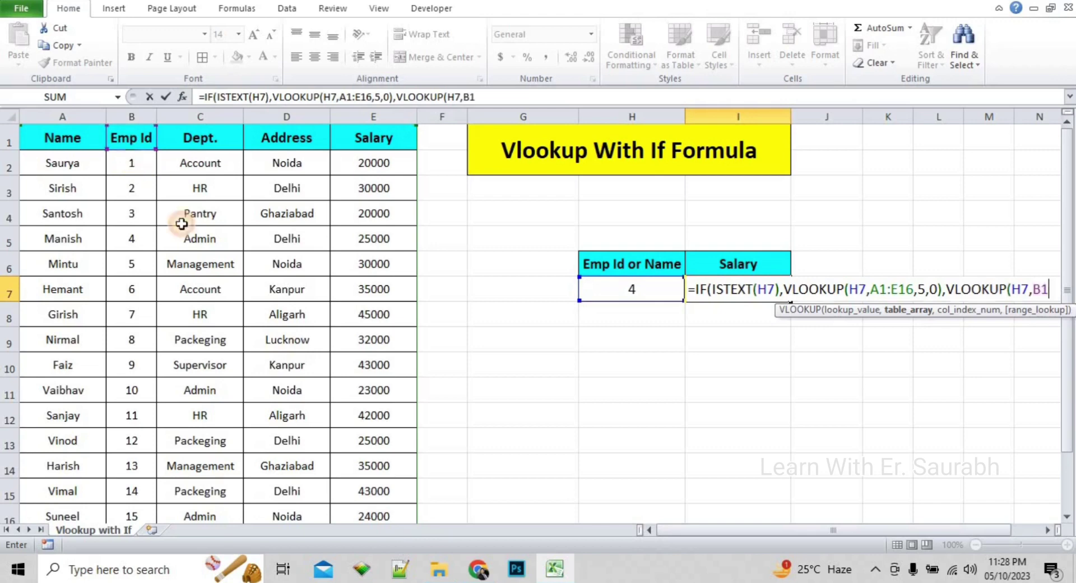
{"action": "left_click_drag", "start_coordinate": [182, 223], "coordinate": [372, 510]}
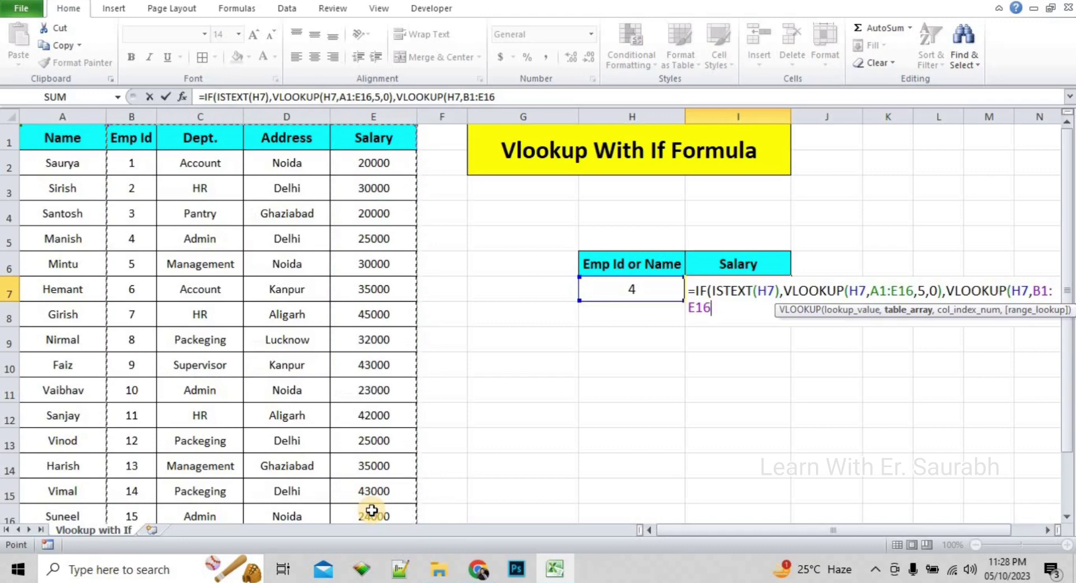
{"action": "type", "text": ","}
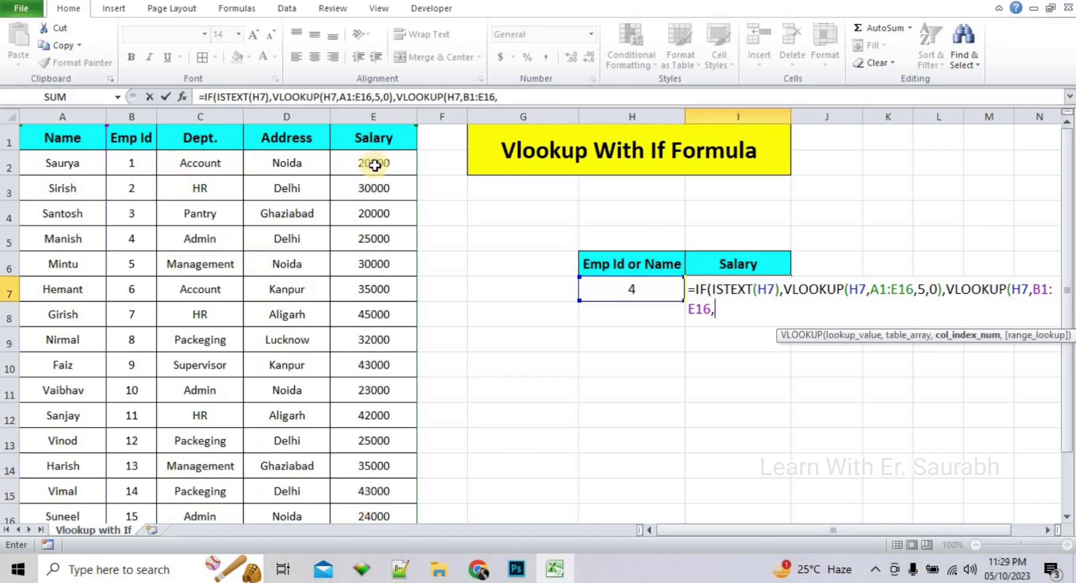
{"action": "type", "text": "4"}
{"action": "type", "text": ",0"}
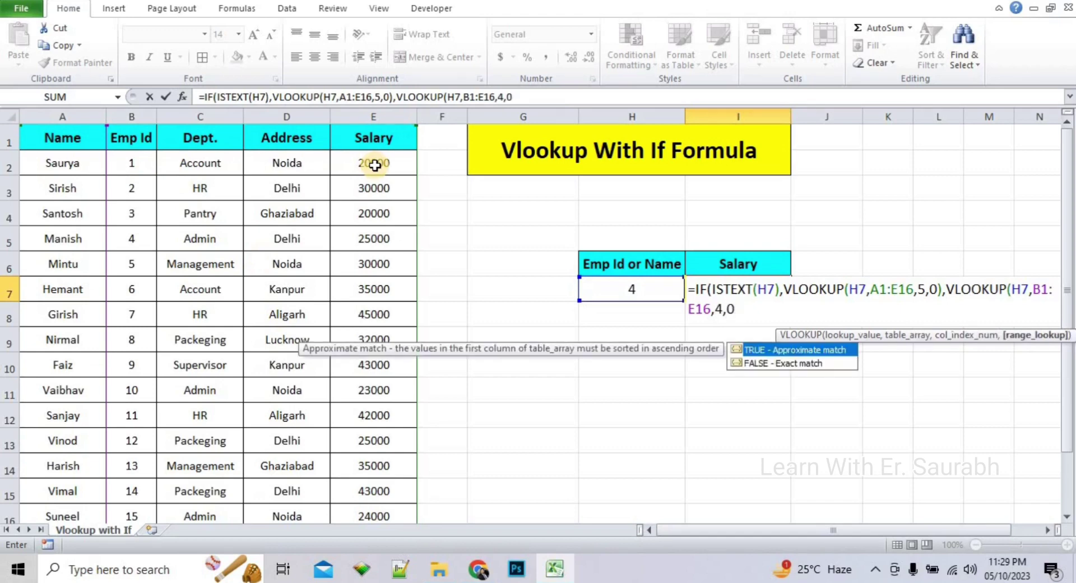
{"action": "type", "text": ")"}
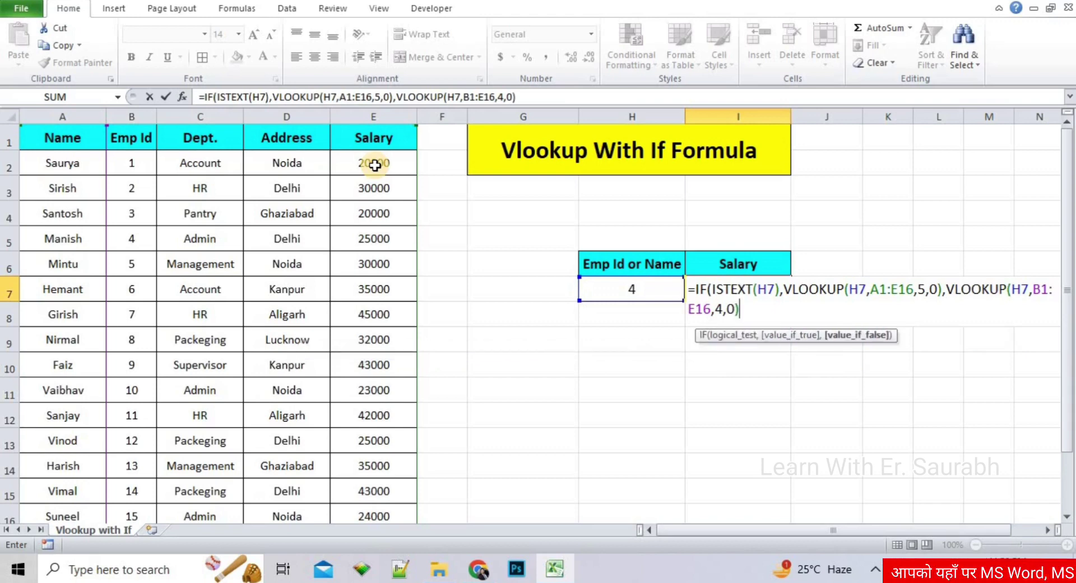
{"action": "type", "text": ")"}
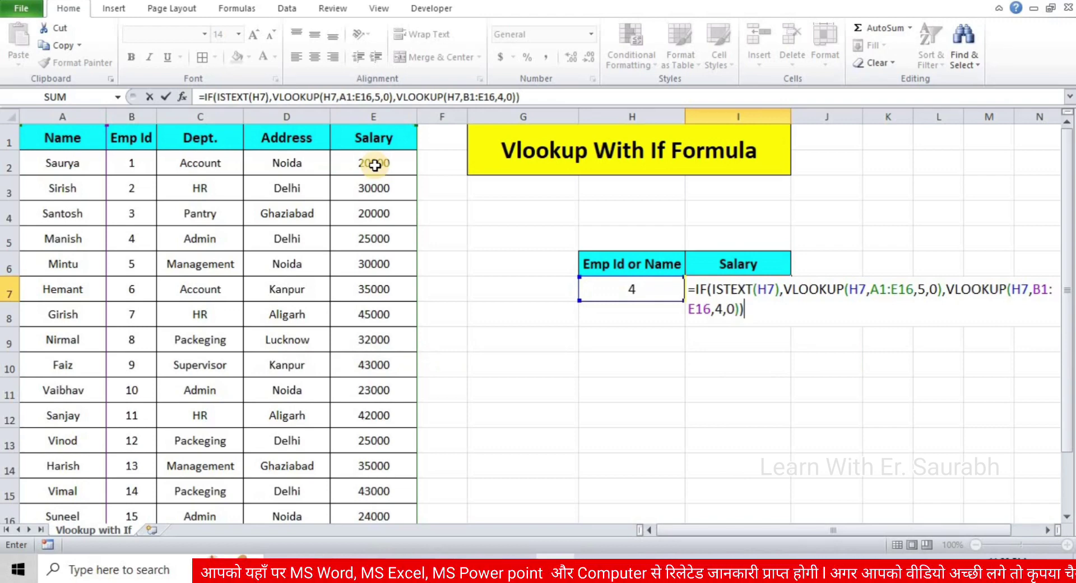
{"action": "key", "text": "Return"}
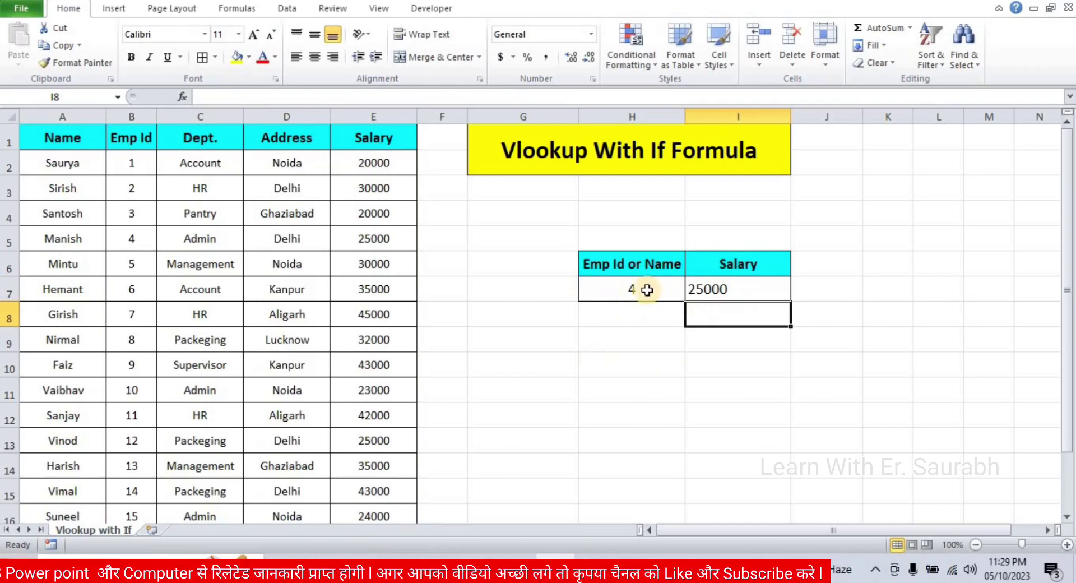
{"action": "left_click", "coordinate": [647, 290]}
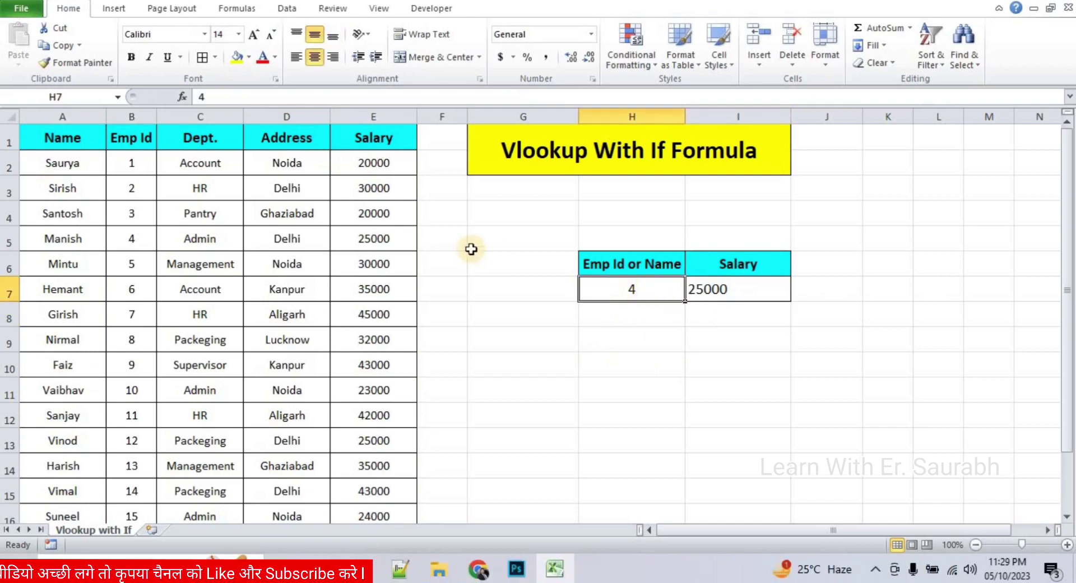
{"action": "left_click", "coordinate": [9, 238]}
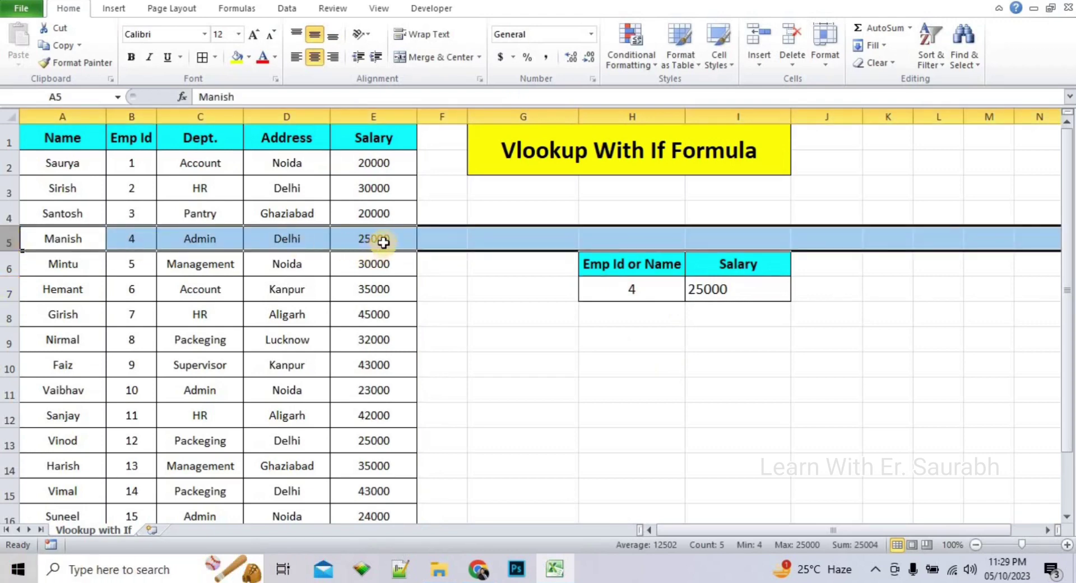
{"action": "left_click", "coordinate": [661, 293]}
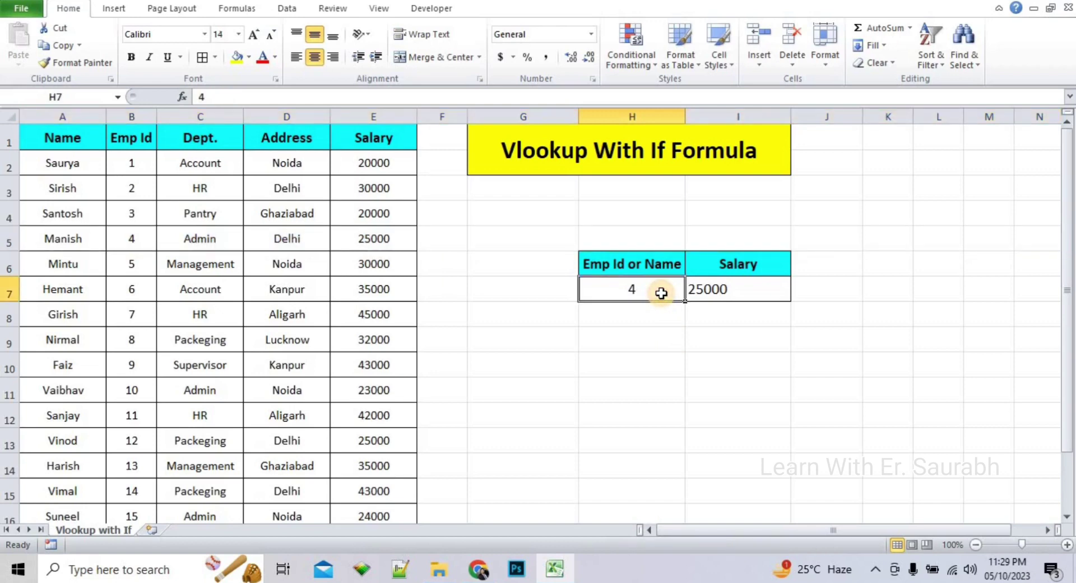
- Enter the name Saurya in H7 and check its salary against cell E2
{"action": "type", "text": "Sau"}
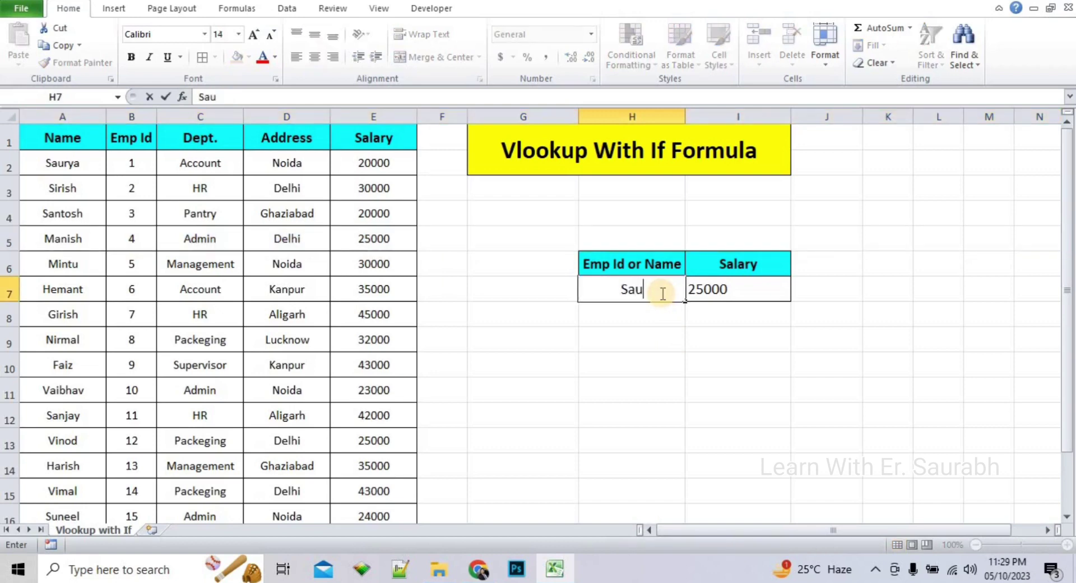
{"action": "type", "text": "rya"}
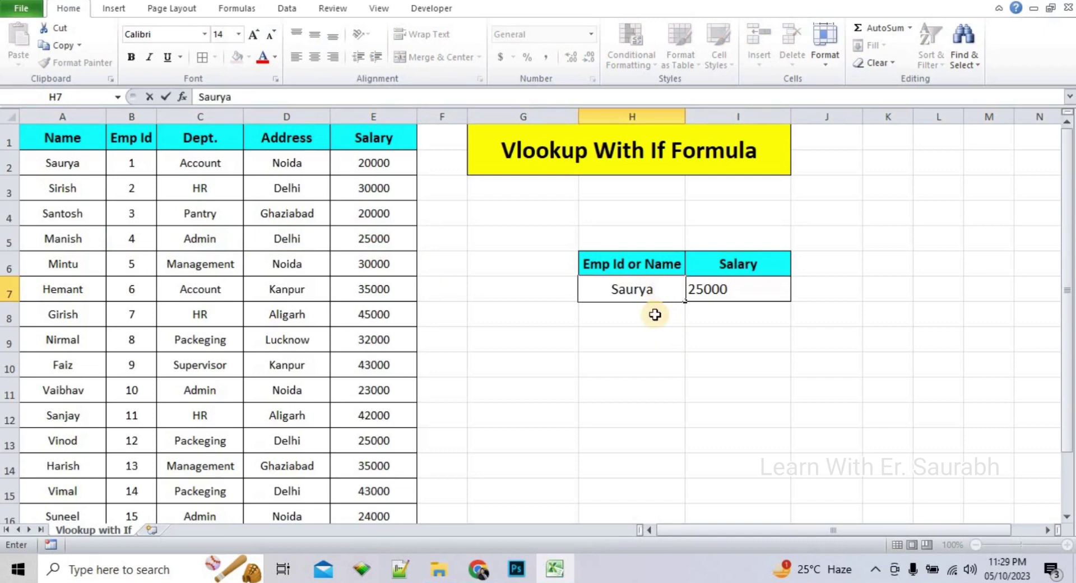
{"action": "key", "text": "Return"}
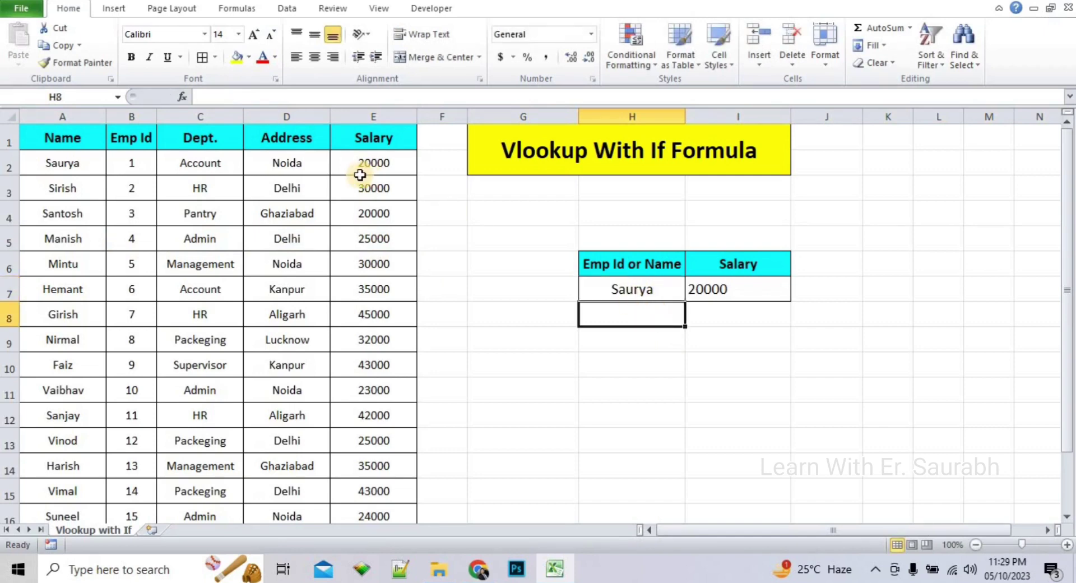
{"action": "left_click", "coordinate": [4, 164]}
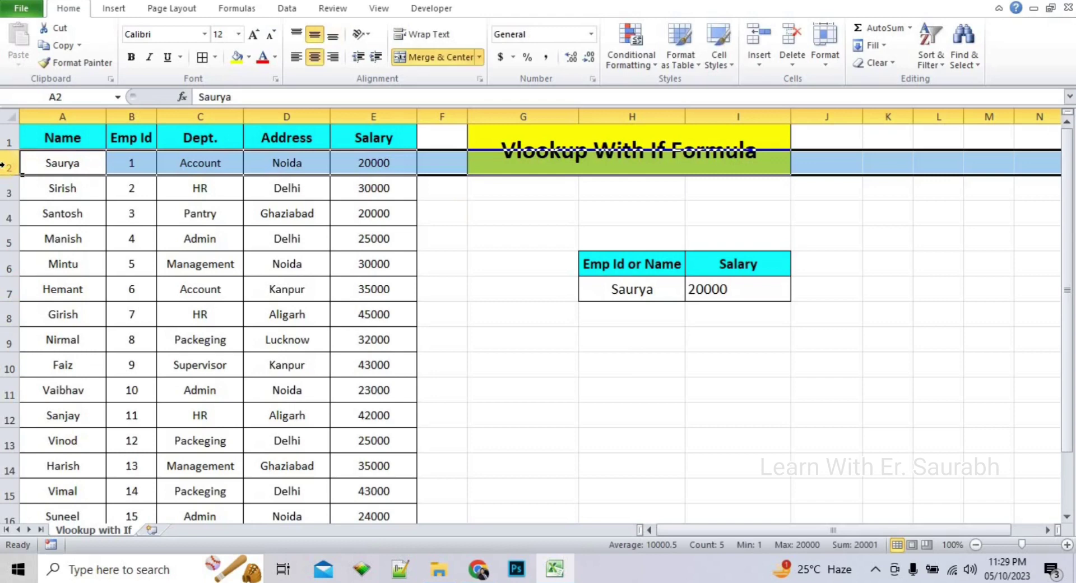
{"action": "left_click", "coordinate": [394, 168]}
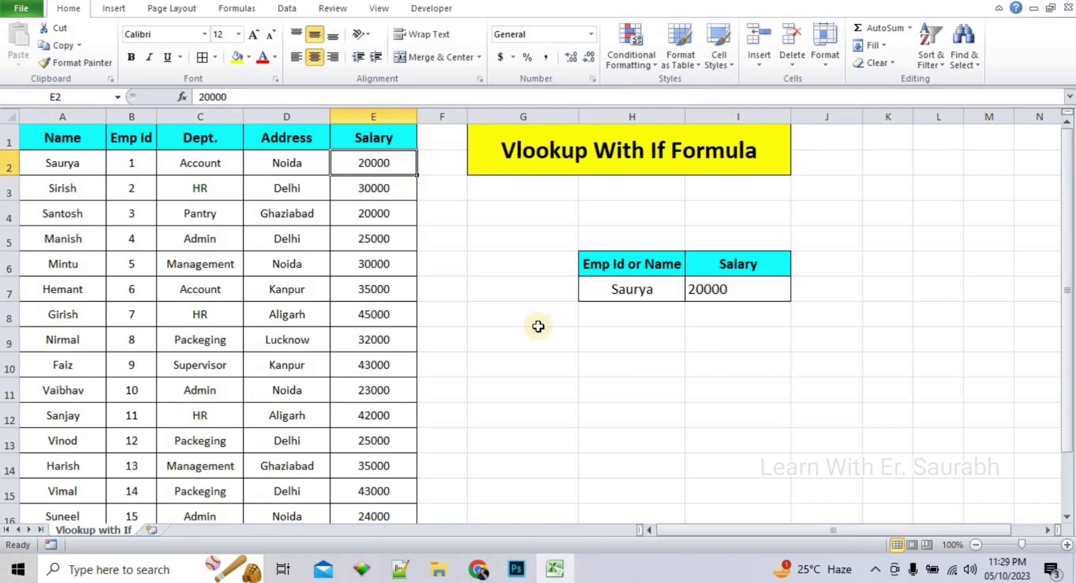
- Enter the name Nirmal in H7 and compare I7's 32000 with that employee's row
{"action": "left_click", "coordinate": [617, 296]}
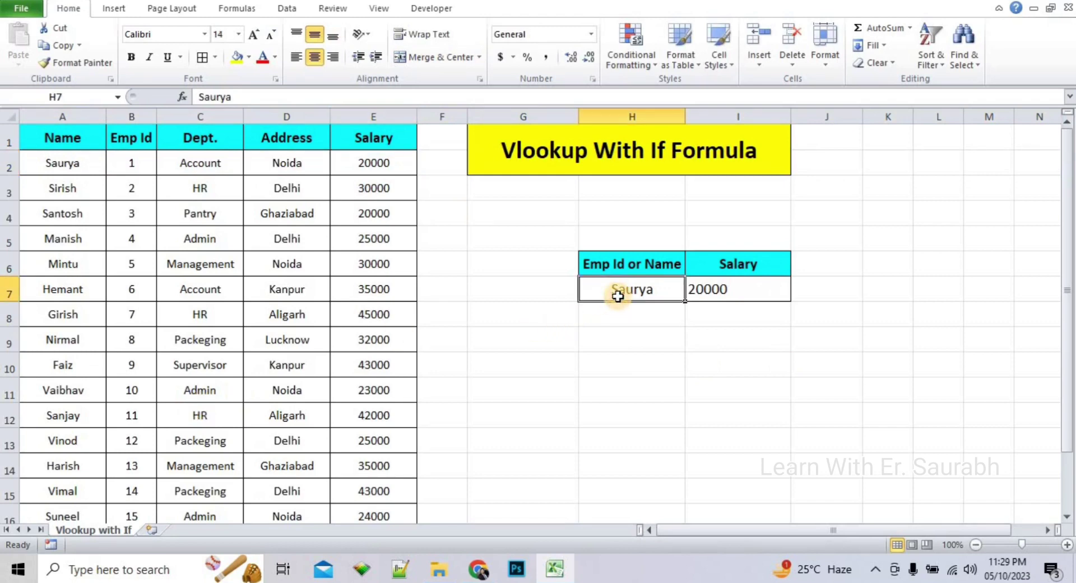
{"action": "type", "text": "Nirmal"}
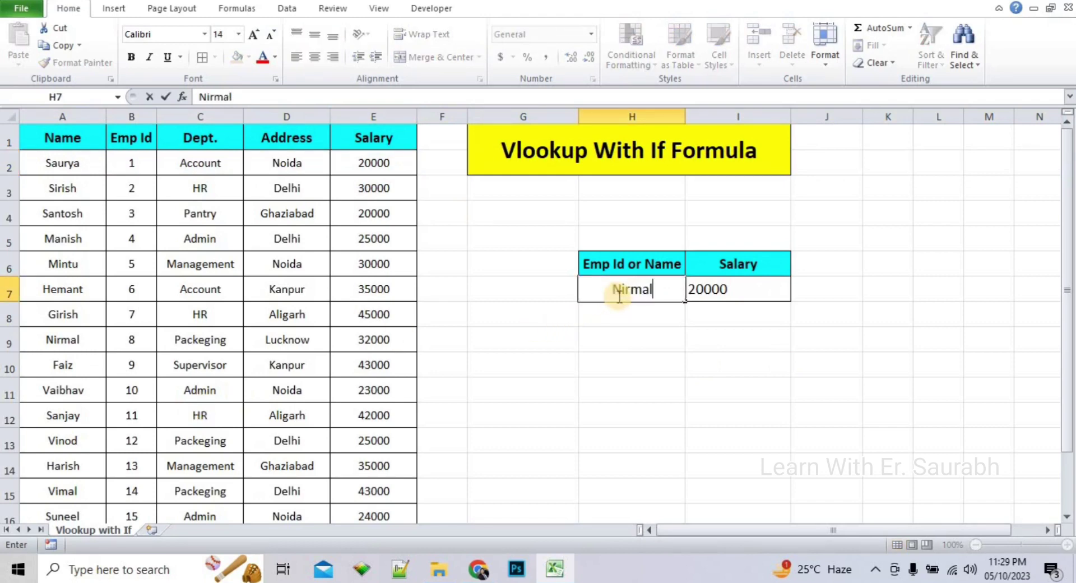
{"action": "key", "text": "Return"}
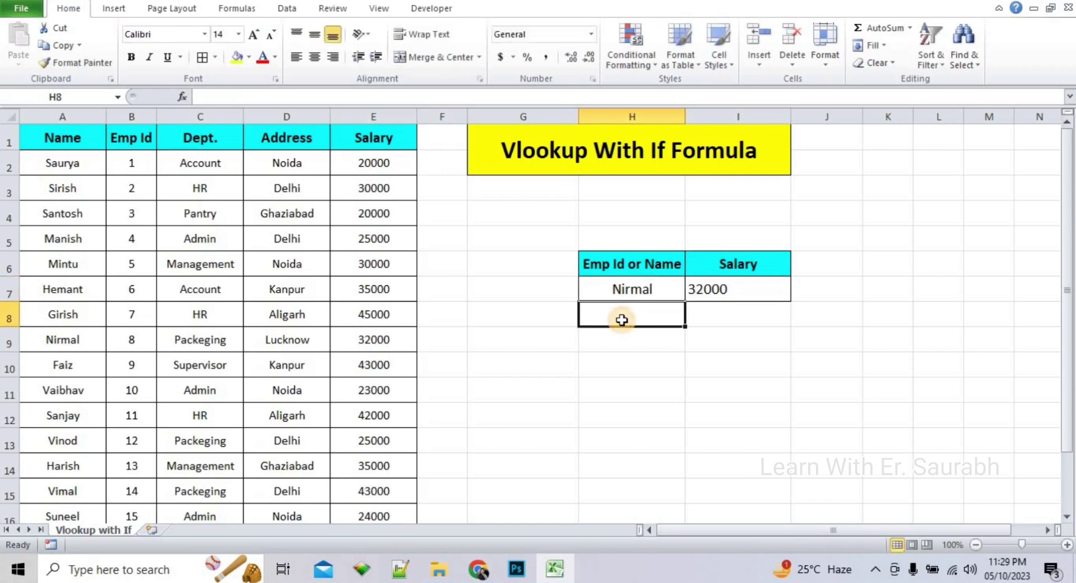
{"action": "left_click", "coordinate": [2, 340]}
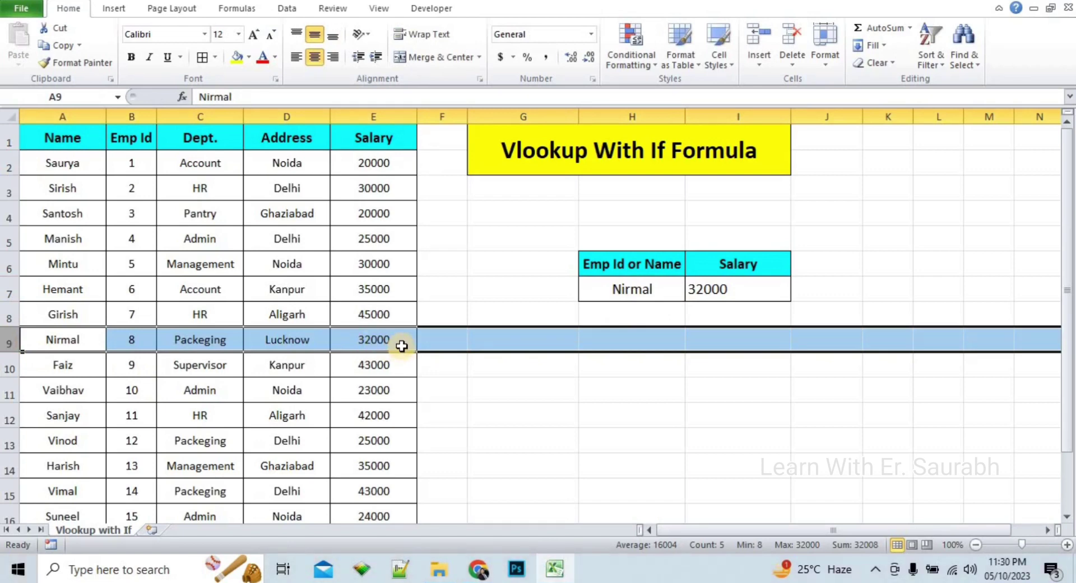
{"action": "left_click", "coordinate": [631, 313]}
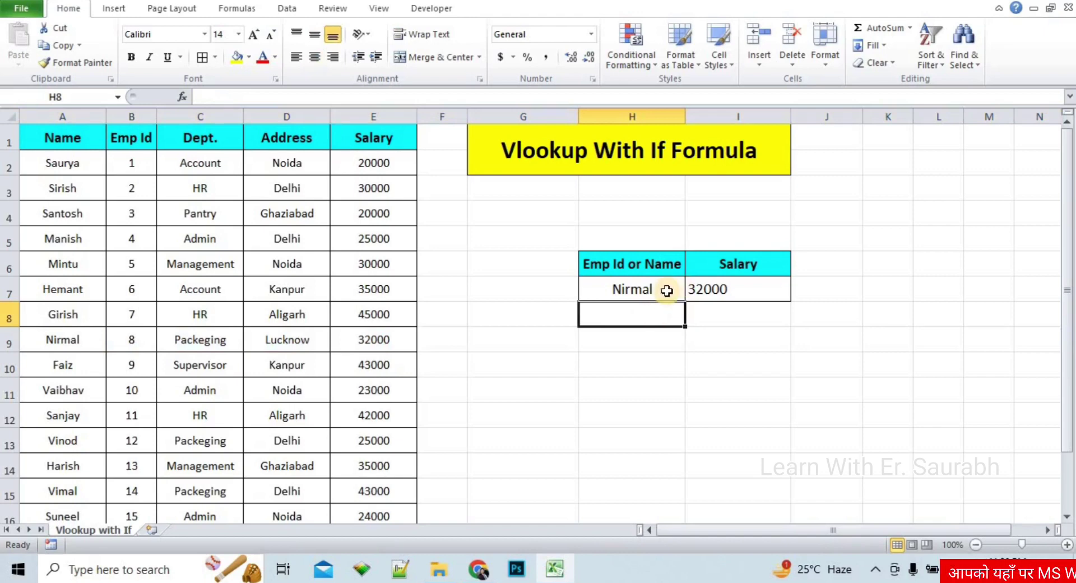
- Enter Emp Id 13 in H7 so I7 returns its salary of 35000
{"action": "left_click", "coordinate": [663, 291]}
{"action": "type", "text": "13"}
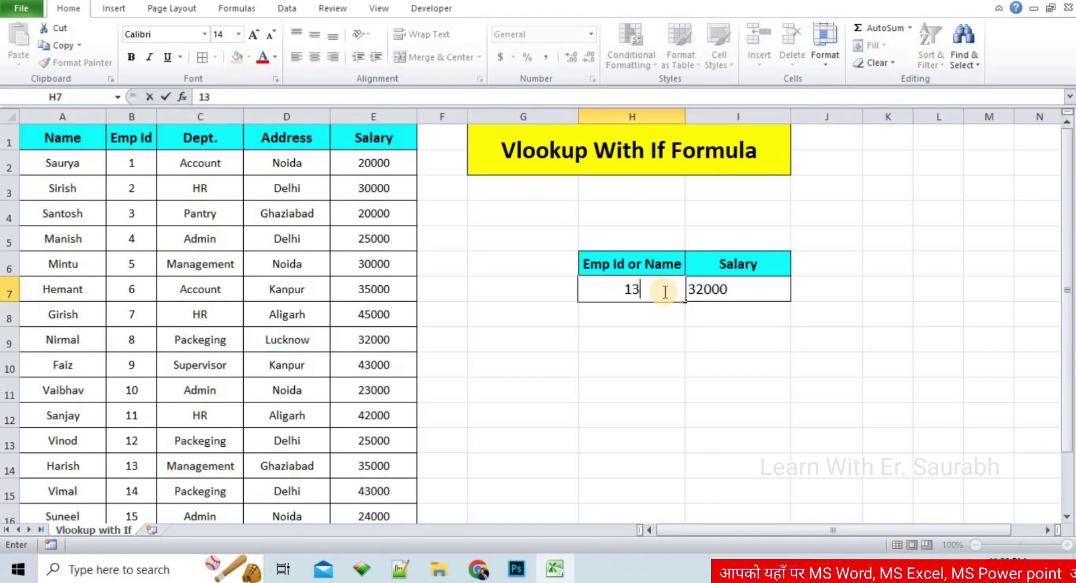
{"action": "key", "text": "Return"}
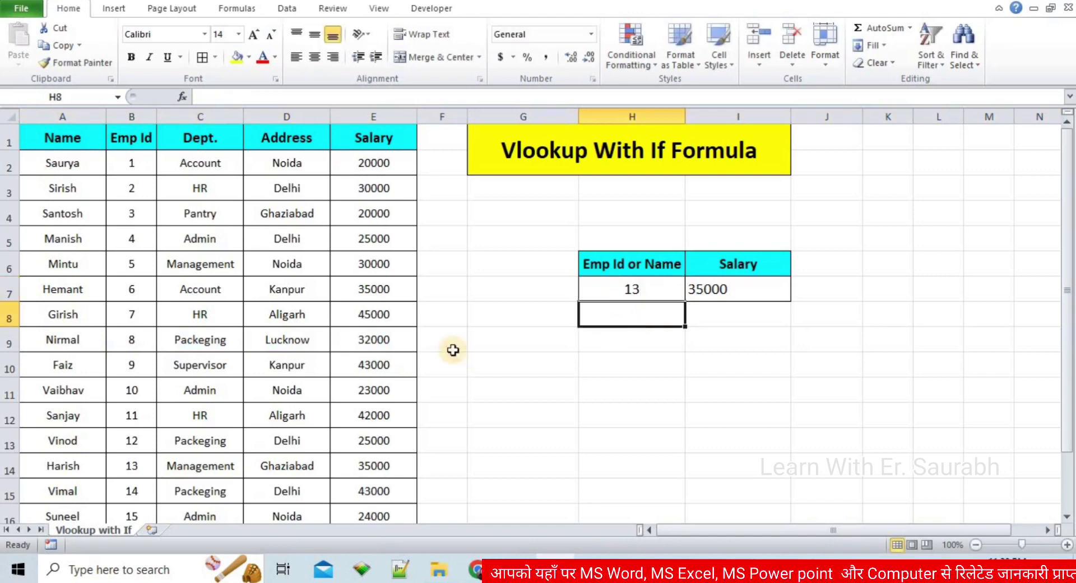